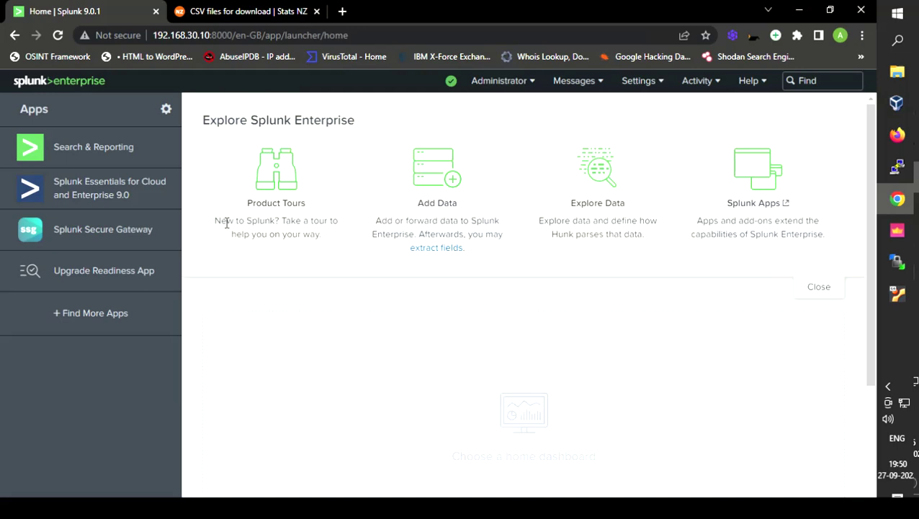
# Open Add Data from the home page and scroll to the Upload, Monitor and Forward options
pyautogui.click(434, 180)
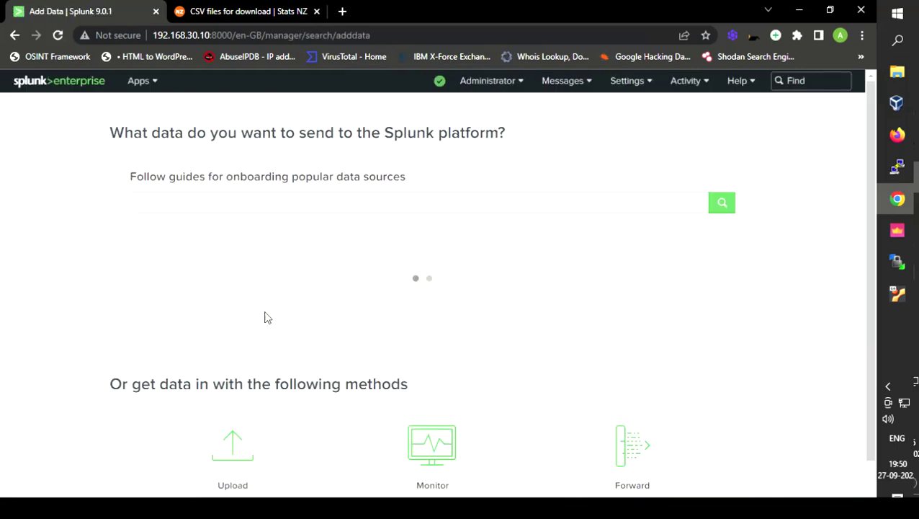
pyautogui.scroll(-2, 282, 342)
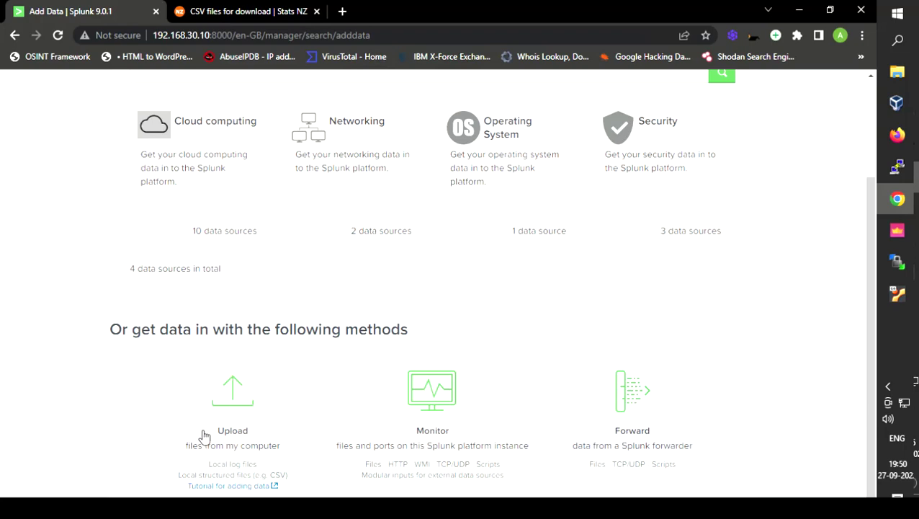
# Upload goods_classification.csv from this computer as the new data source
pyautogui.click(228, 401)
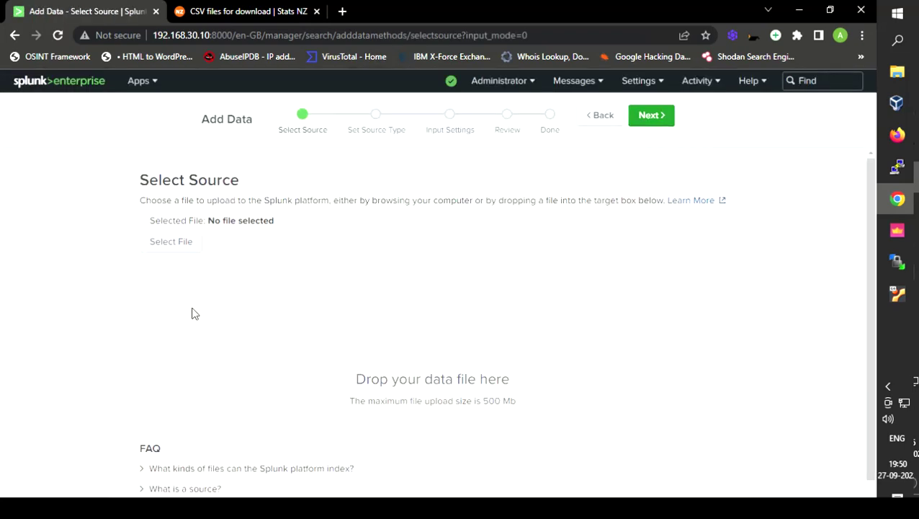
pyautogui.click(163, 241)
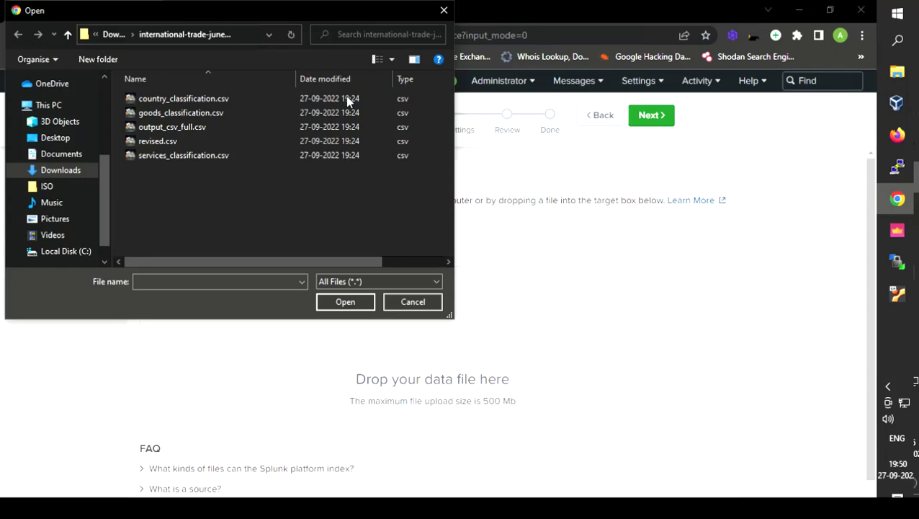
pyautogui.doubleClick(175, 116)
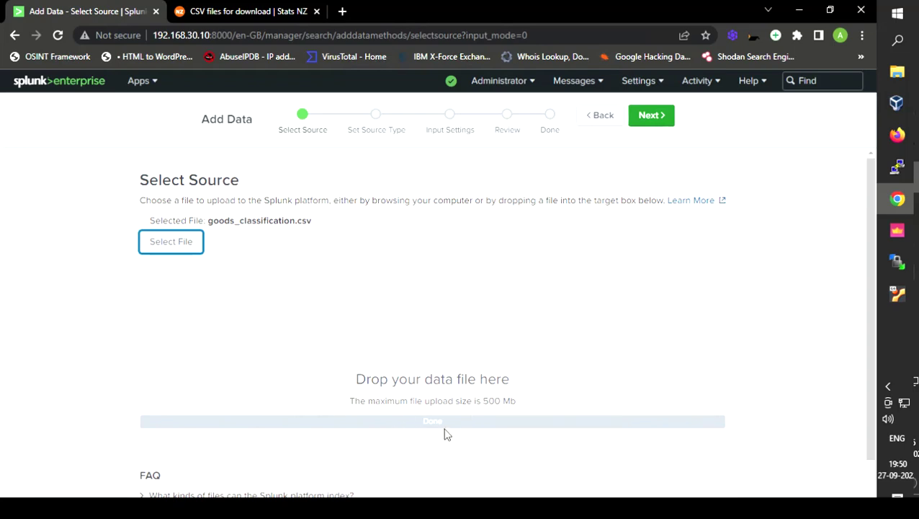
pyautogui.scroll(-1, 424, 390)
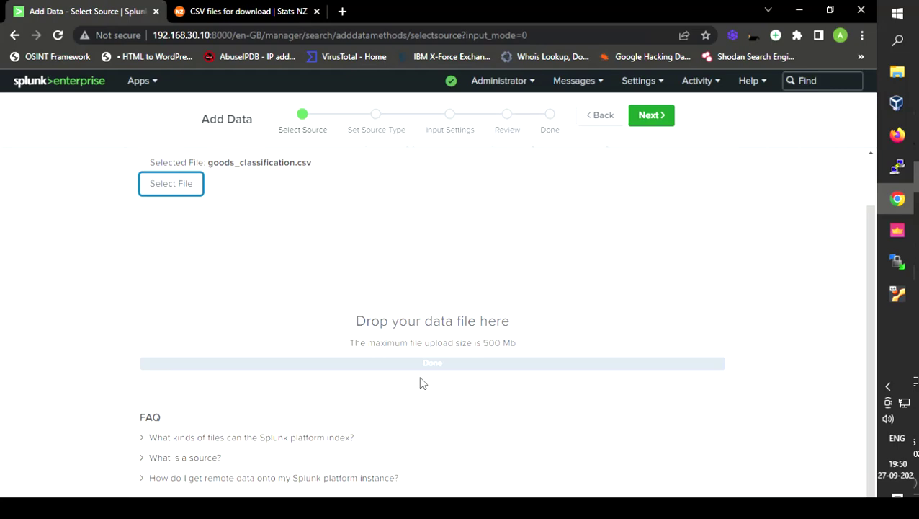
pyautogui.scroll(1, 423, 382)
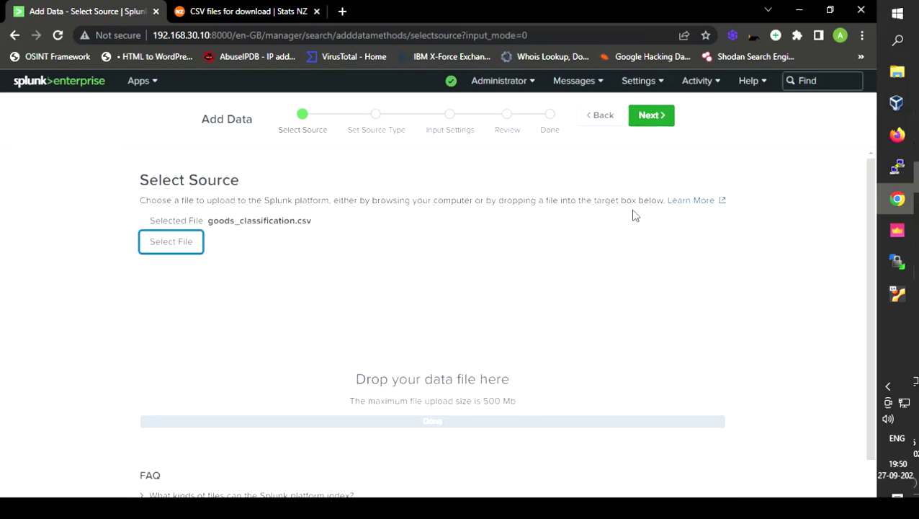
# Check the goods_classification.csv preview with its NZHSC level columns, leaving the source type as csv
pyautogui.click(653, 117)
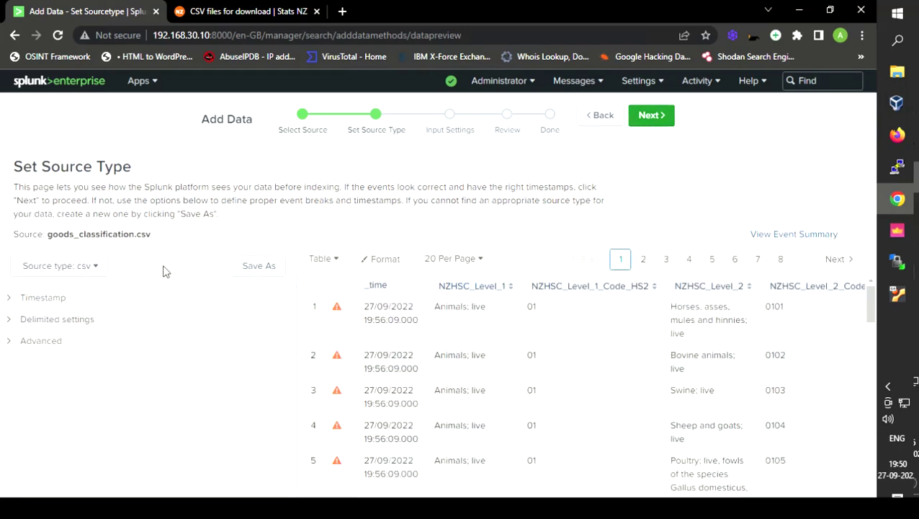
pyautogui.click(105, 273)
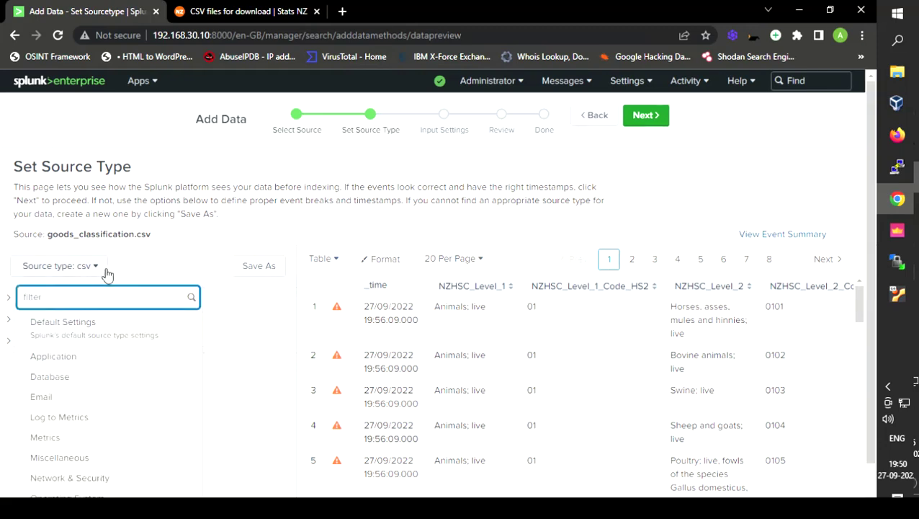
pyautogui.click(107, 272)
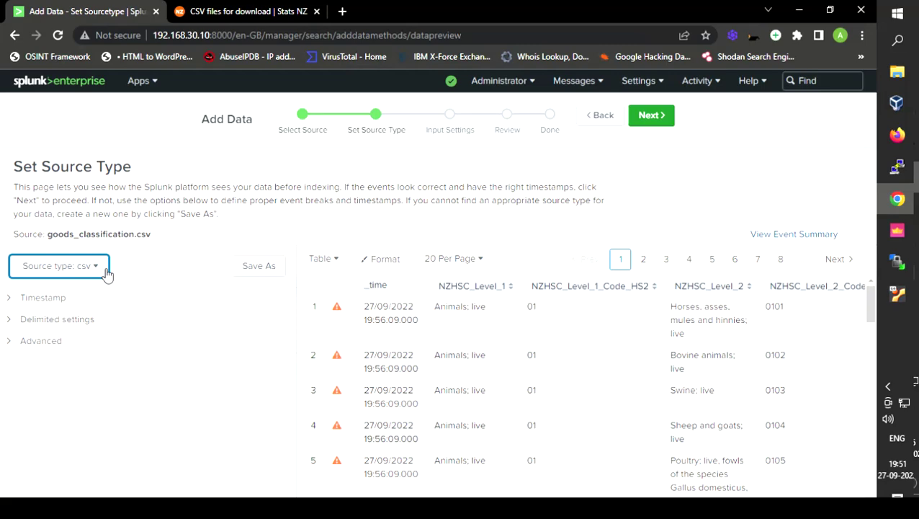
pyautogui.click(106, 272)
pyautogui.click(105, 273)
pyautogui.scroll(-5, 476, 326)
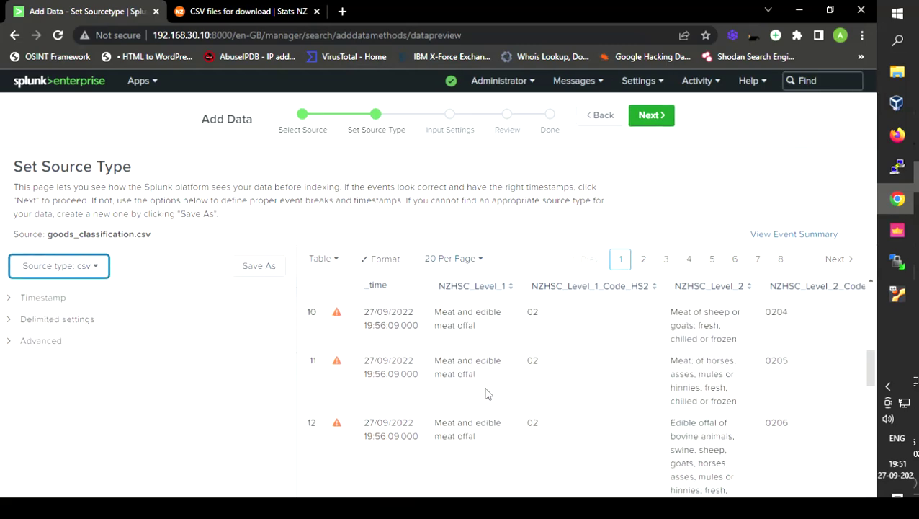
pyautogui.scroll(-6, 485, 392)
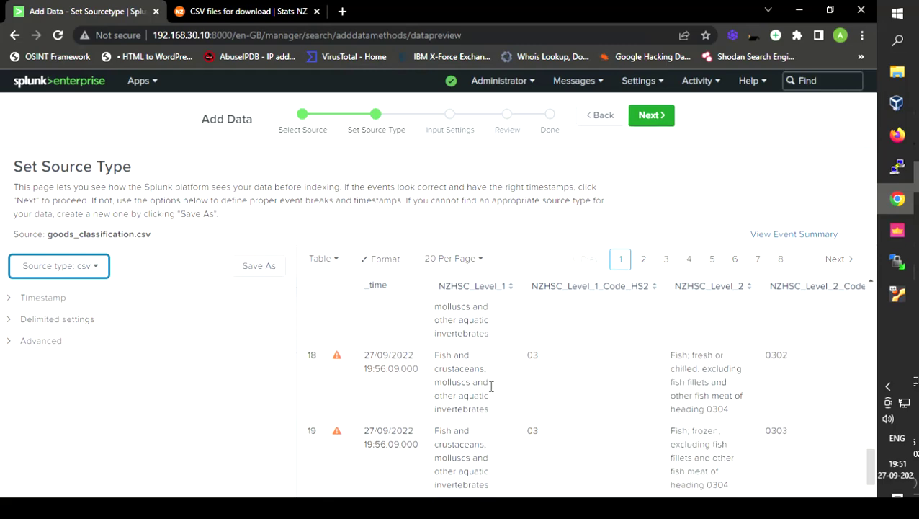
pyautogui.scroll(10, 488, 387)
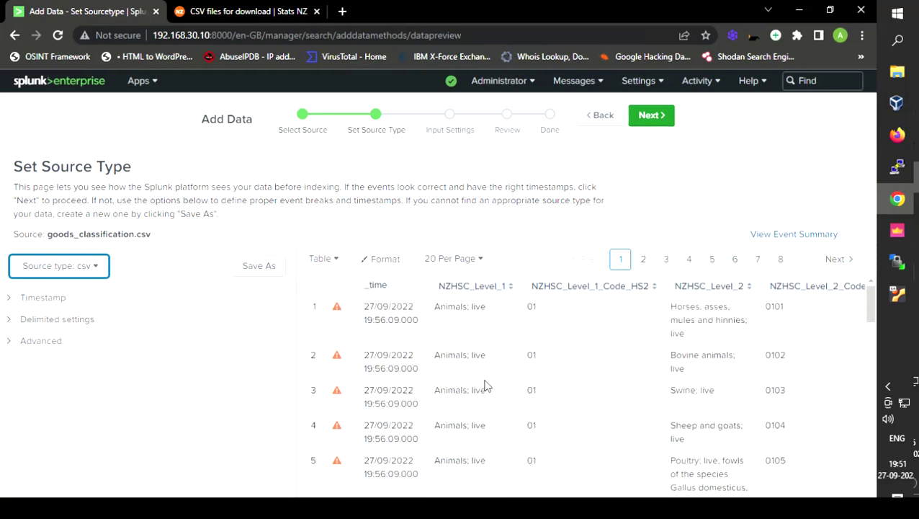
# Replace the default host value 'splunk' with csv2 in Input Settings
pyautogui.click(652, 117)
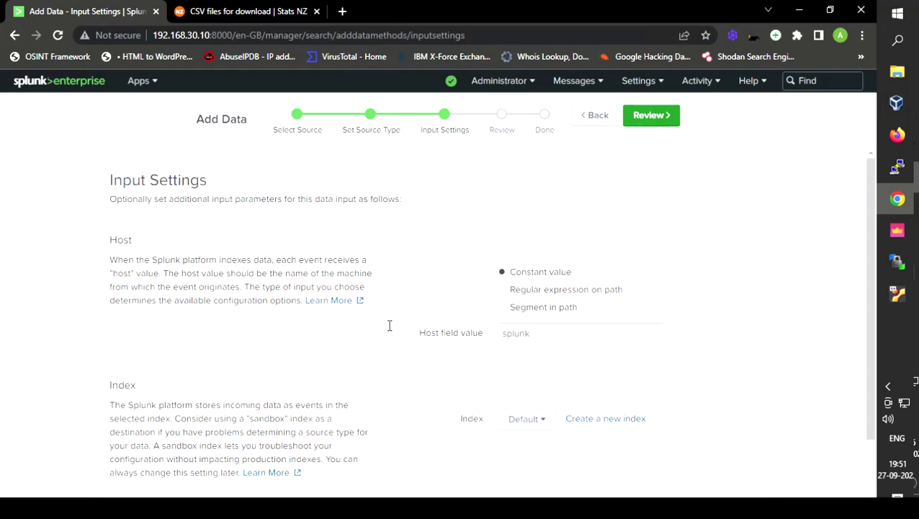
pyautogui.moveTo(566, 334); pyautogui.dragTo(462, 343)
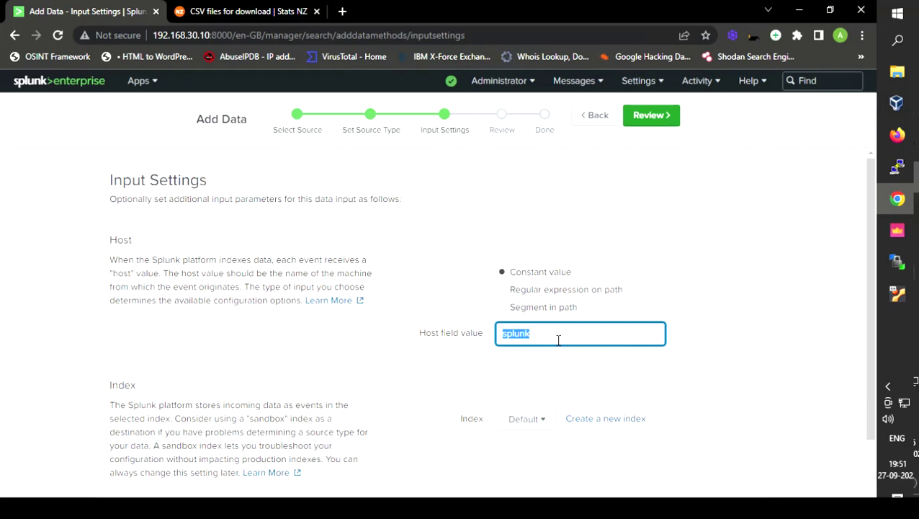
pyautogui.write('csv2')
pyautogui.scroll(-1, 548, 341)
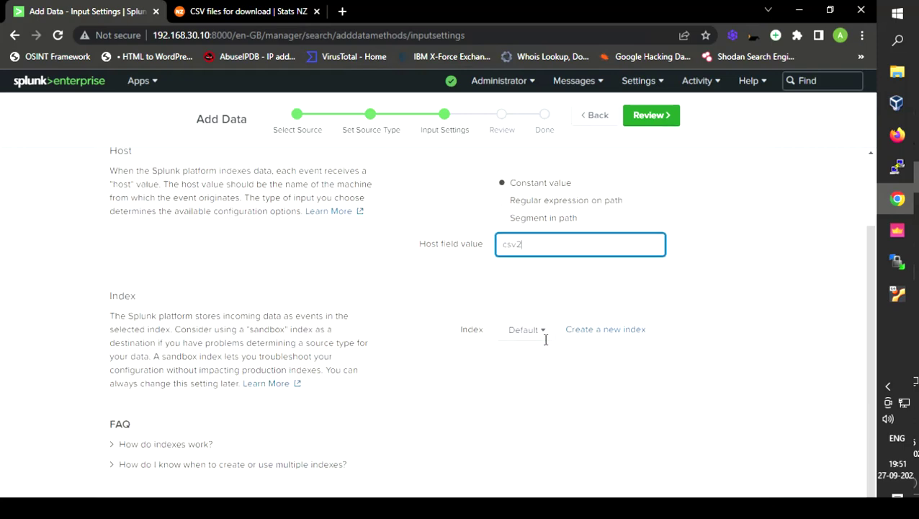
# Create and save a new index named csvindex2 as the upload's destination index
pyautogui.click(624, 331)
pyautogui.click(377, 194)
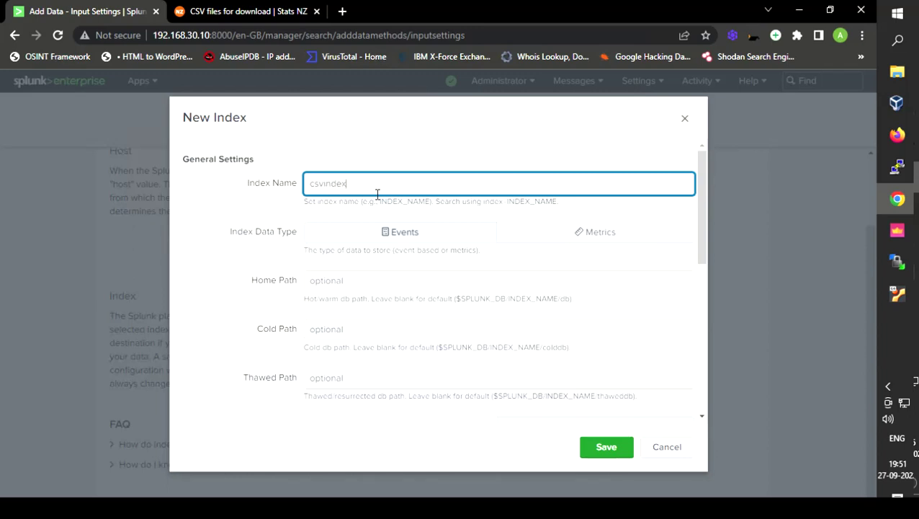
pyautogui.write('2')
pyautogui.click(618, 446)
pyautogui.scroll(2, 576, 216)
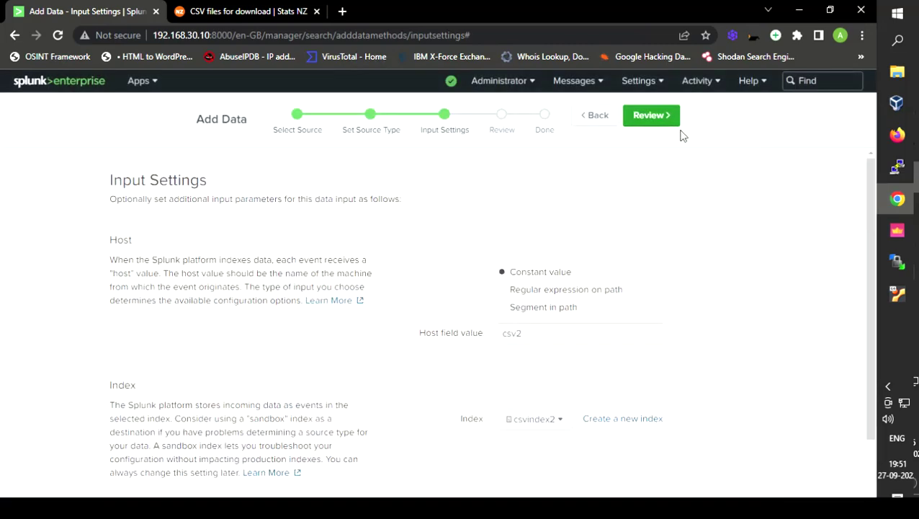
# Review the summary (source type csv, host csv2, index csvindex2) and submit the upload
pyautogui.click(650, 116)
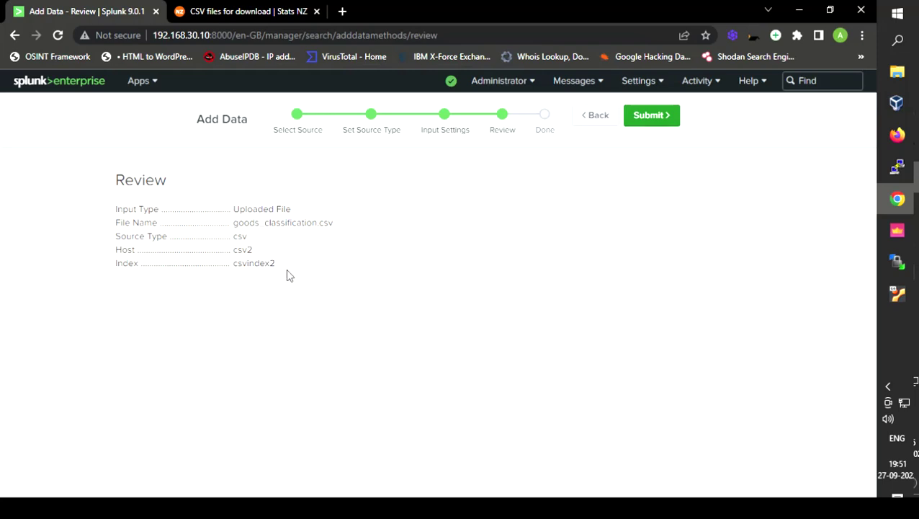
pyautogui.moveTo(286, 269); pyautogui.dragTo(109, 207)
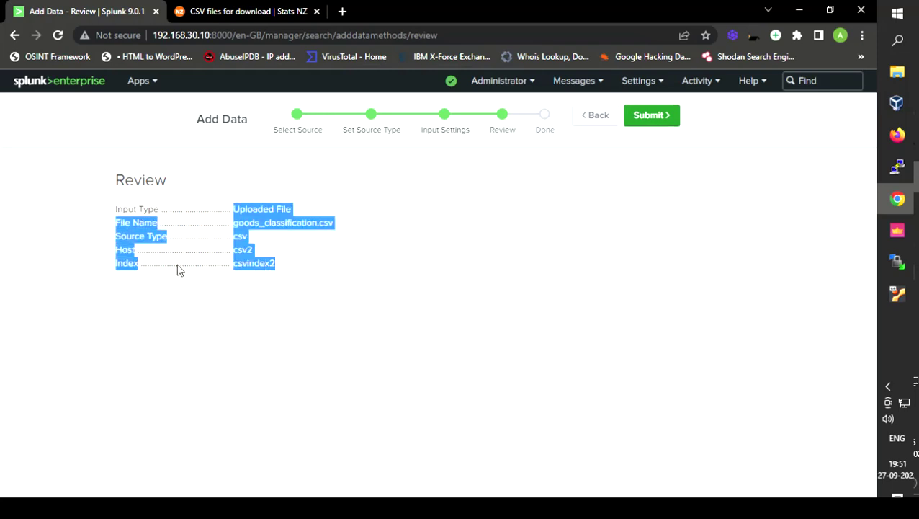
pyautogui.click(131, 267)
pyautogui.moveTo(123, 249); pyautogui.dragTo(149, 275)
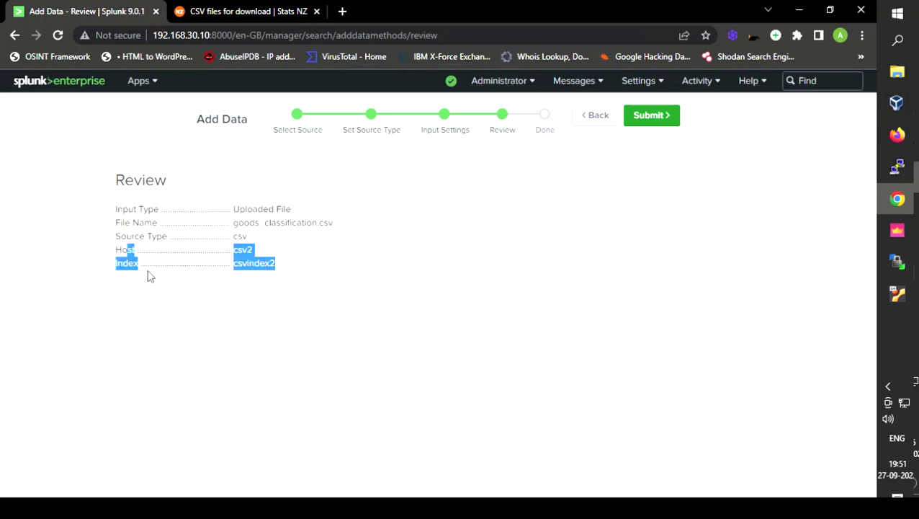
pyautogui.click(244, 266)
pyautogui.moveTo(248, 251); pyautogui.dragTo(230, 251)
pyautogui.click(262, 246)
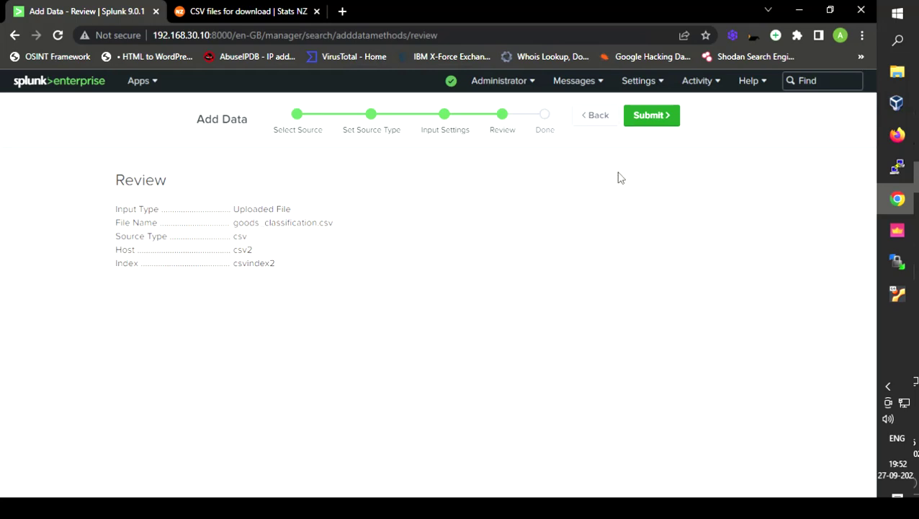
pyautogui.click(647, 117)
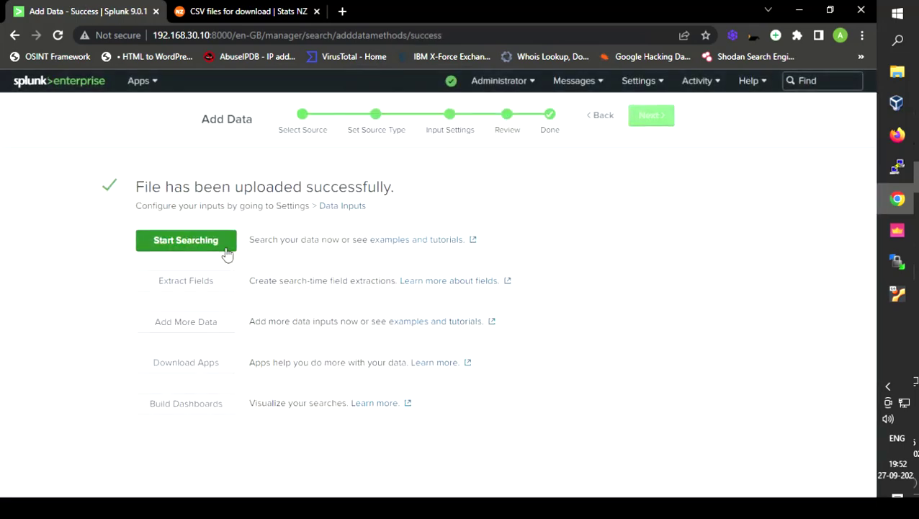
# Start searching the uploaded data and browse the 1,268 csv2 events in csvindex2 and their fields
pyautogui.click(224, 245)
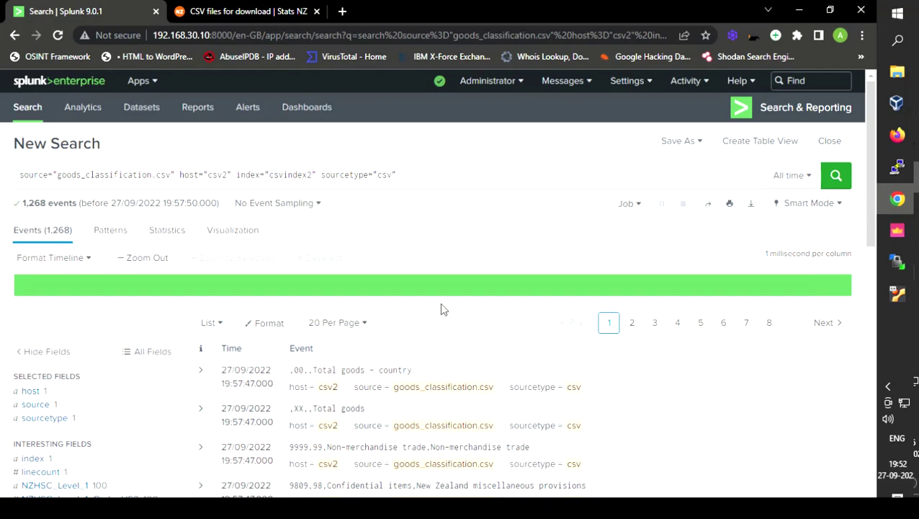
pyautogui.scroll(-4, 441, 308)
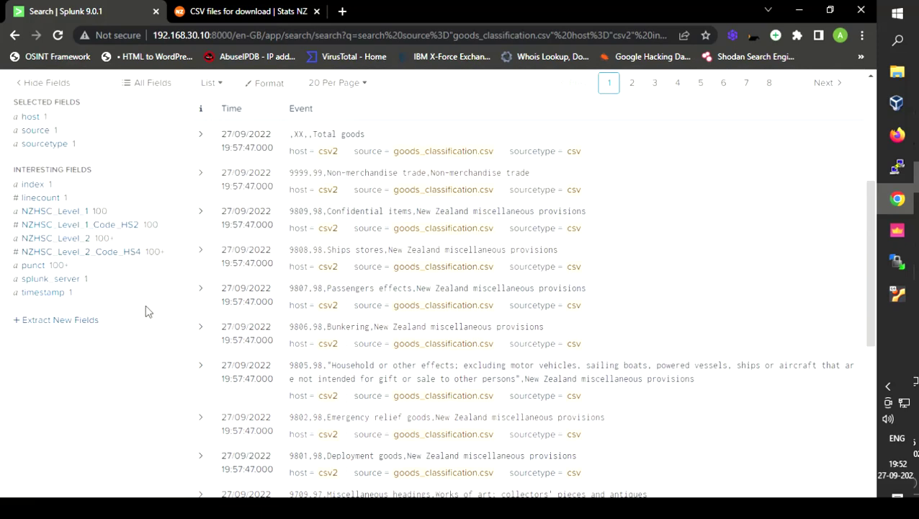
pyautogui.scroll(2, 65, 256)
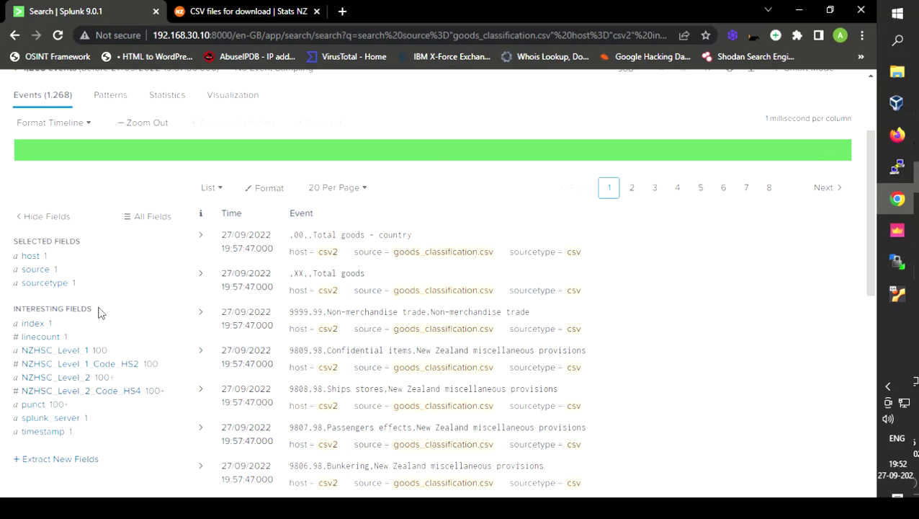
pyautogui.scroll(2, 101, 312)
pyautogui.scroll(2, 100, 312)
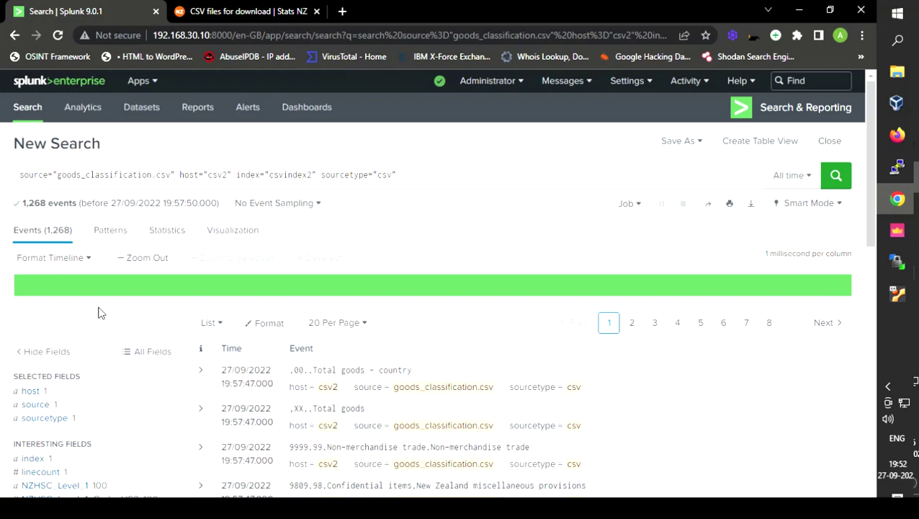
pyautogui.scroll(-4, 101, 313)
pyautogui.scroll(-4, 101, 312)
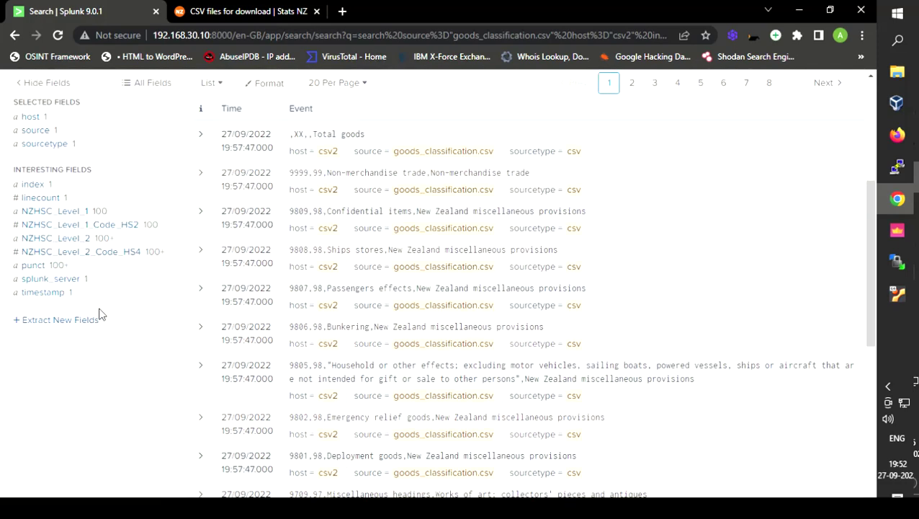
pyautogui.scroll(2, 101, 313)
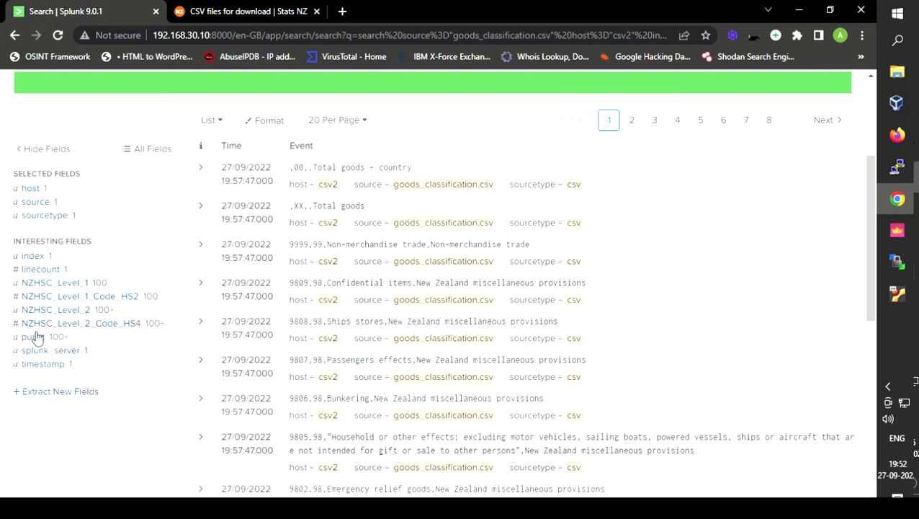
pyautogui.scroll(4, 57, 353)
pyautogui.scroll(2, 65, 352)
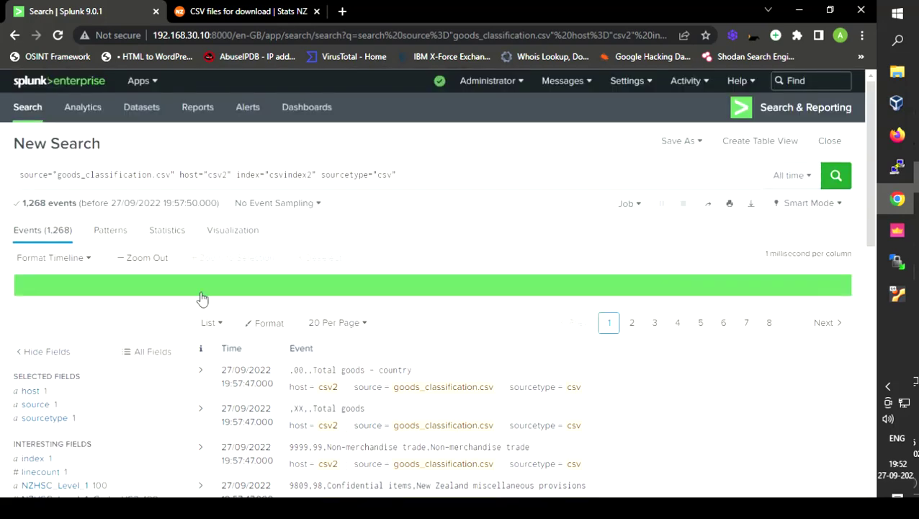
pyautogui.scroll(-4, 238, 314)
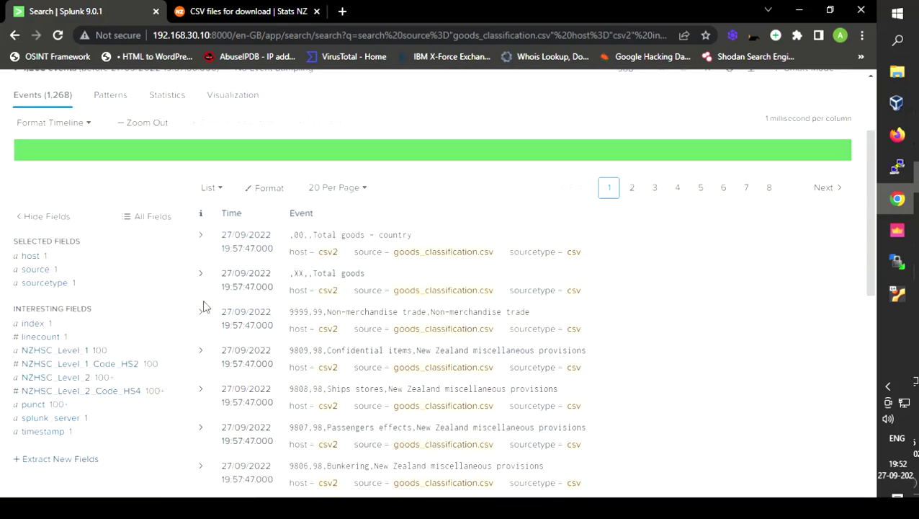
pyautogui.click(200, 235)
pyautogui.scroll(-4, 396, 332)
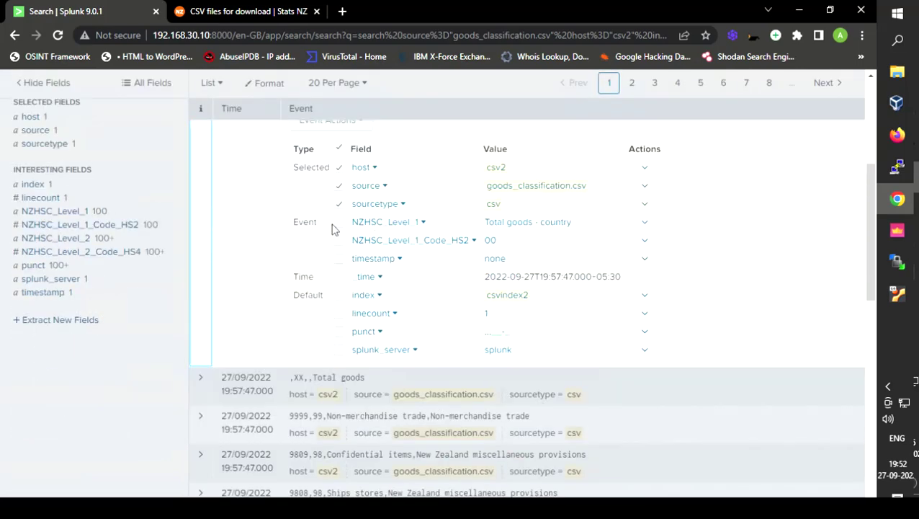
pyautogui.scroll(3, 288, 281)
pyautogui.scroll(-2, 348, 317)
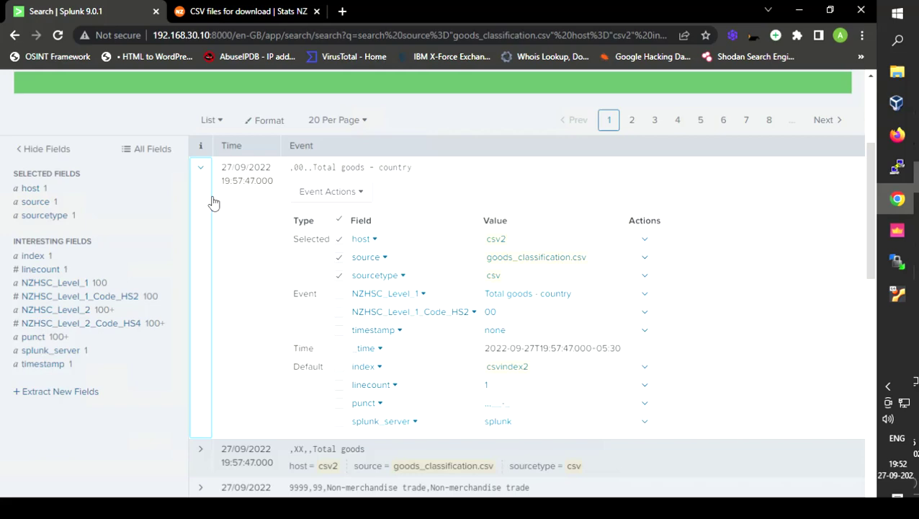
pyautogui.click(201, 170)
pyautogui.scroll(3, 202, 236)
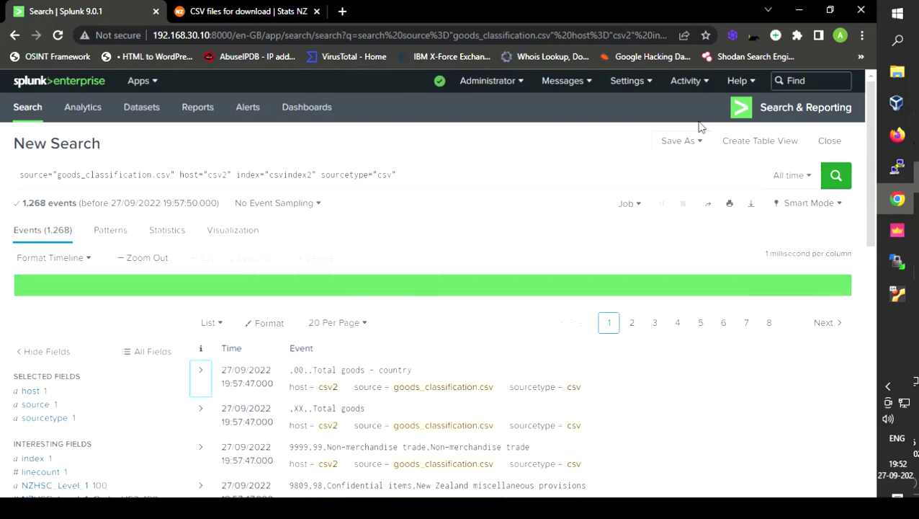
# Reach the Add Data page through Settings > Data inputs > Files & Directories, then Back
pyautogui.click(643, 85)
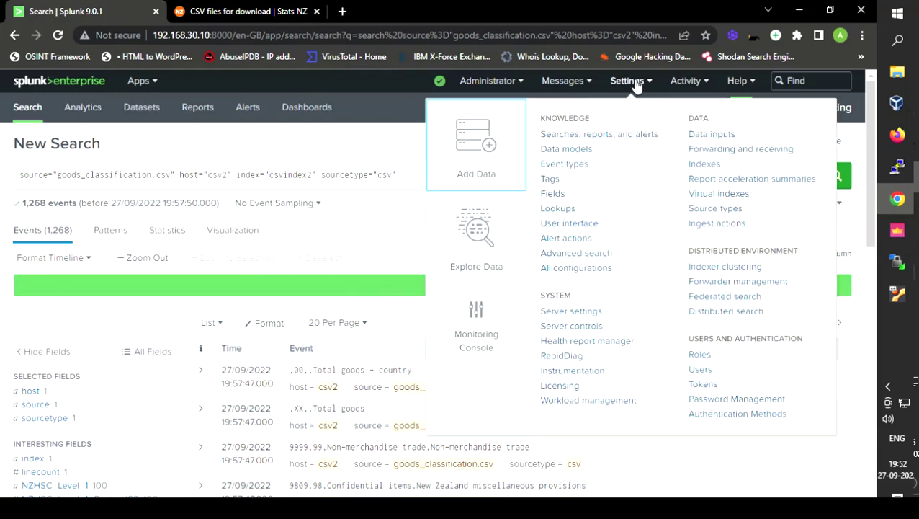
pyautogui.click(710, 137)
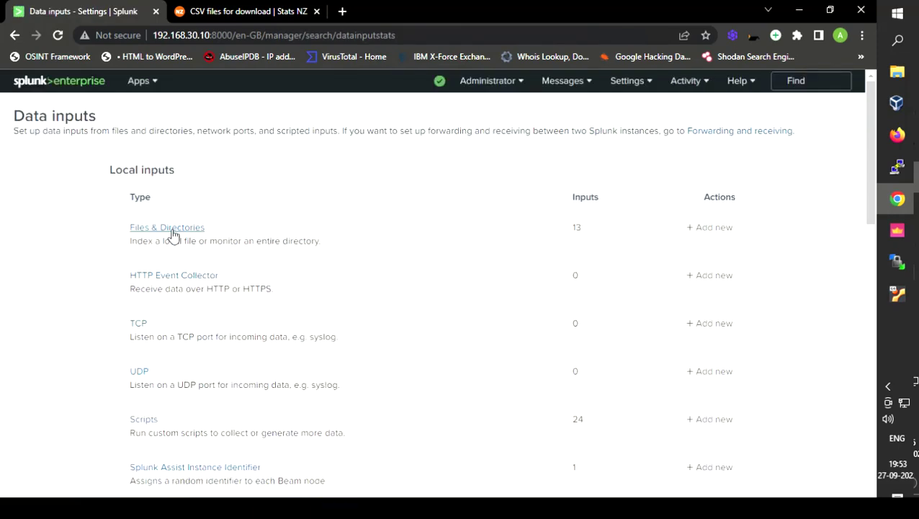
pyautogui.click(712, 239)
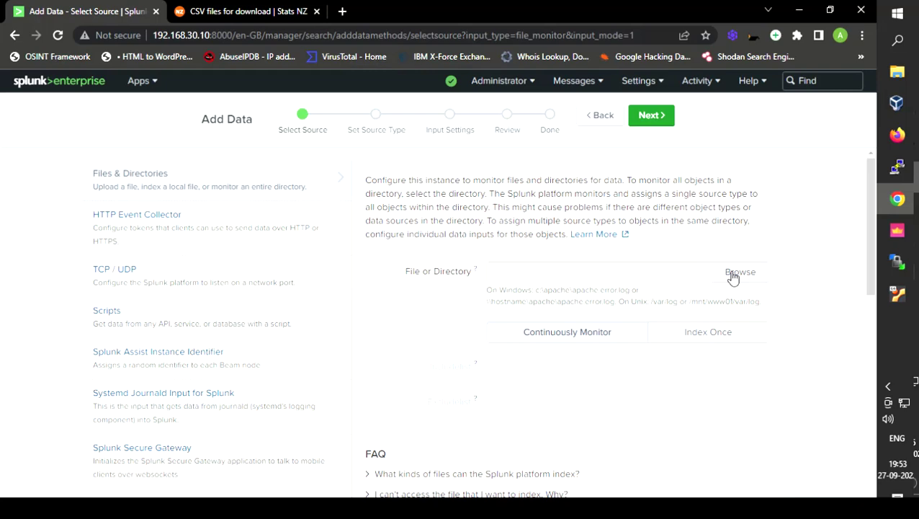
pyautogui.click(601, 115)
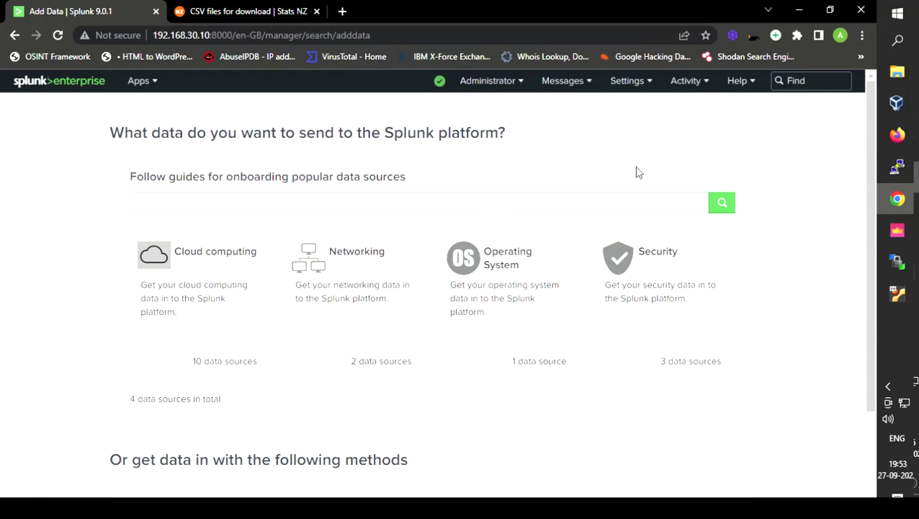
pyautogui.click(826, 80)
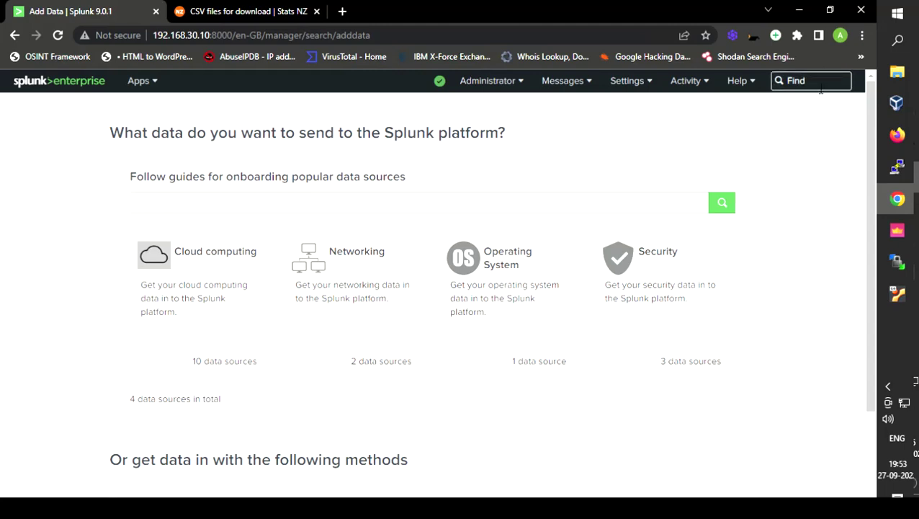